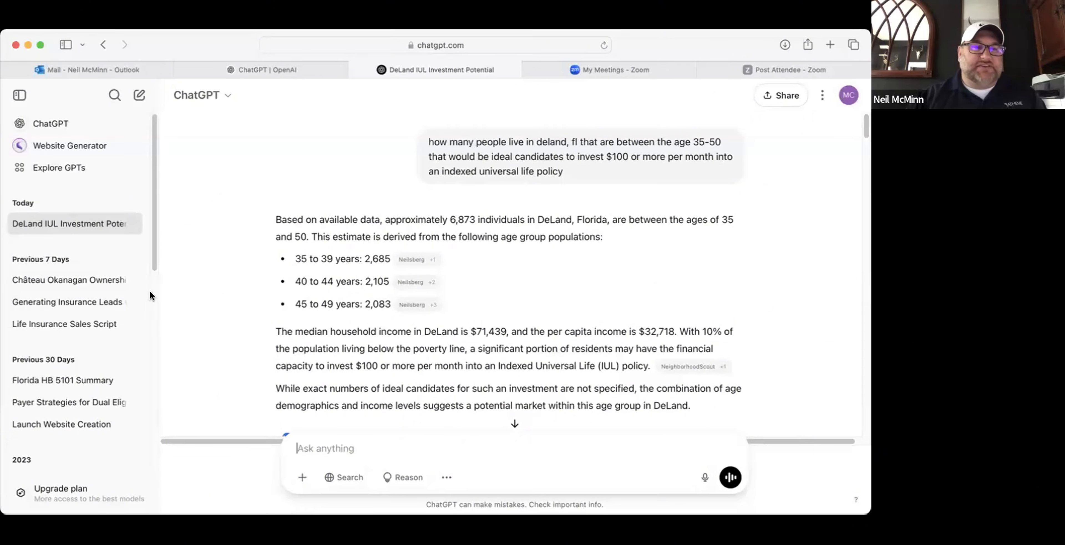
- Open the "Life Insurance Sales Script" chat and read the phone script from the introduction through presenting the offer
left_click(100, 327)
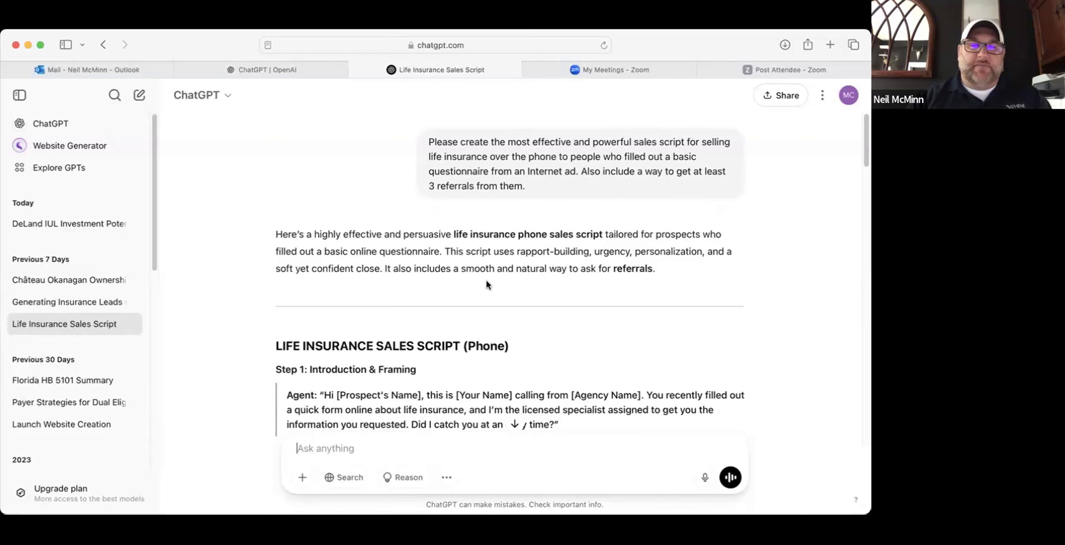
scroll(487, 280, "down", 3)
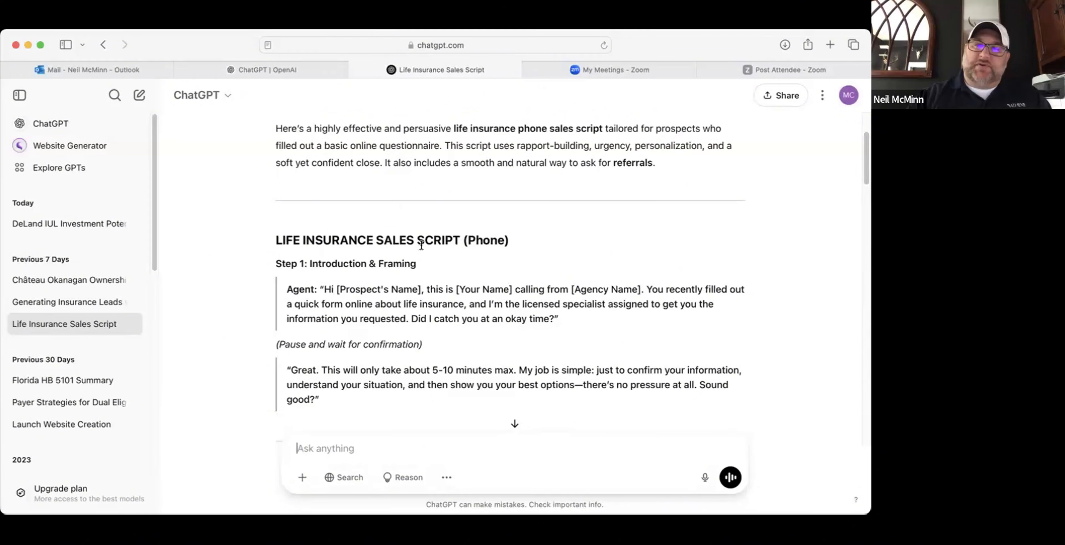
scroll(426, 247, "up", 3)
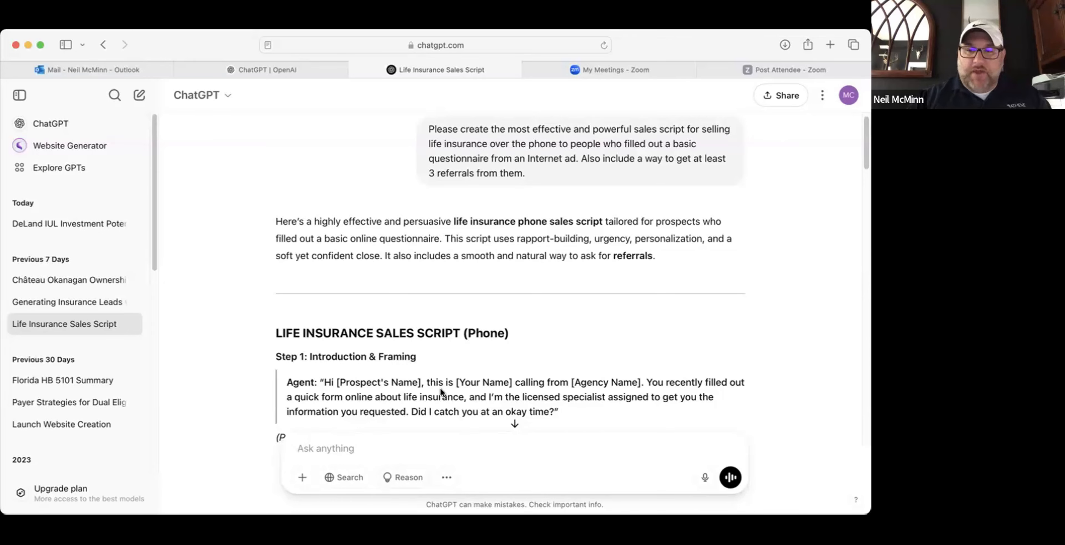
scroll(409, 405, "down", 5)
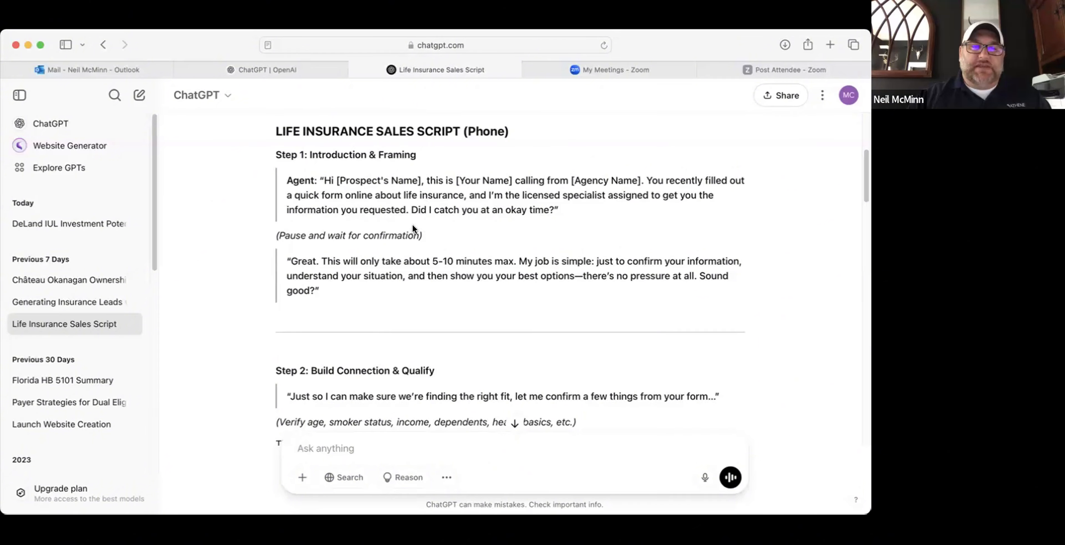
scroll(413, 228, "down", 1)
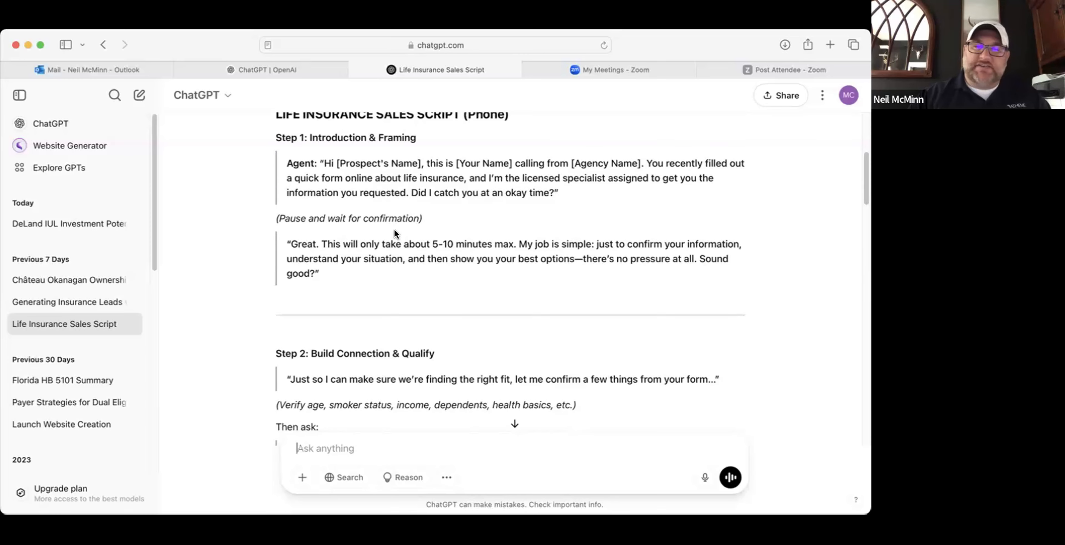
scroll(394, 230, "down", 5)
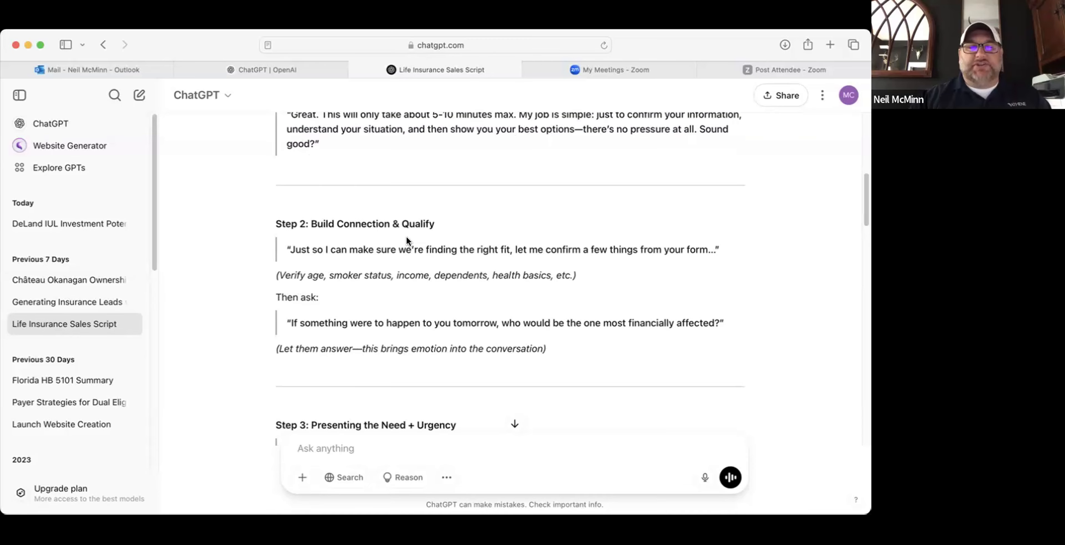
scroll(406, 235, "down", 5)
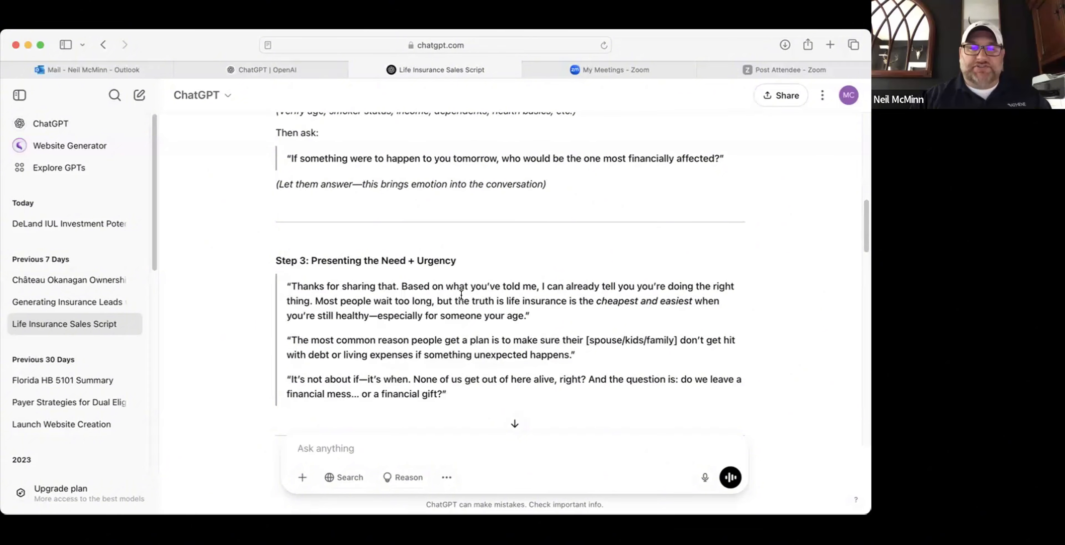
scroll(462, 295, "down", 1)
scroll(462, 294, "down", 5)
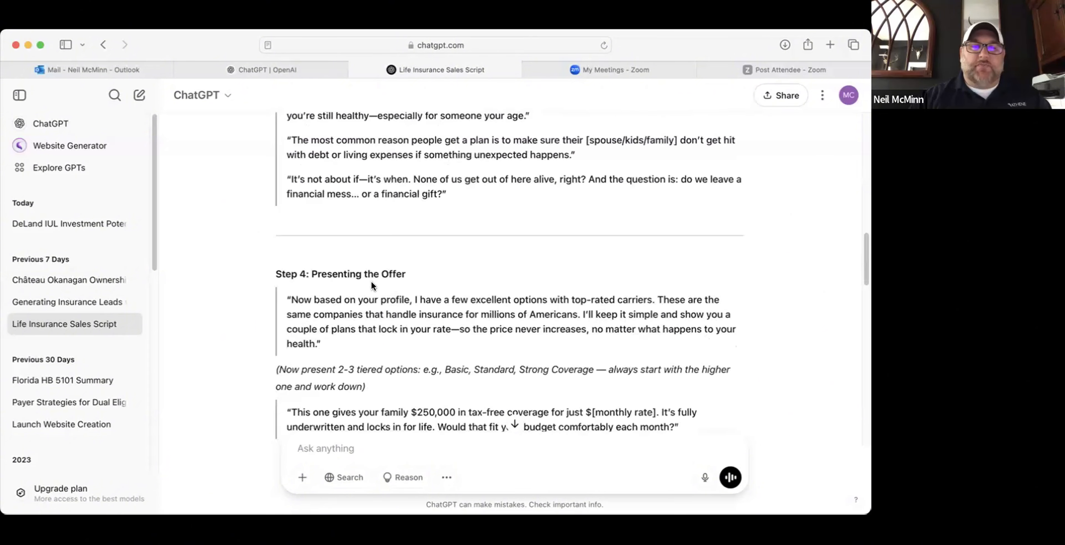
scroll(358, 288, "down", 3)
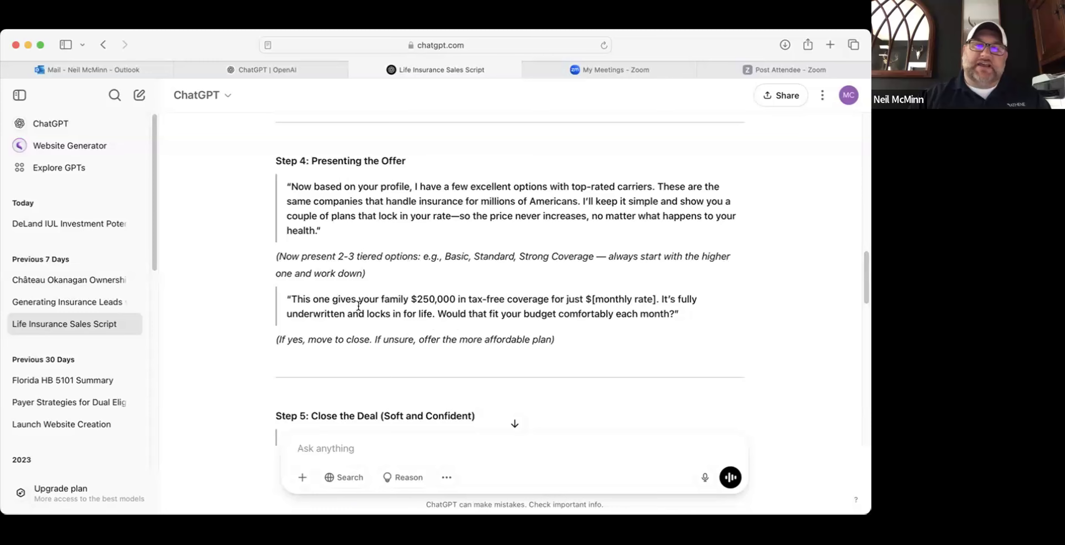
- Read the sales script's deal-closing and referral steps and its bonus tips for success
scroll(390, 306, "down", 5)
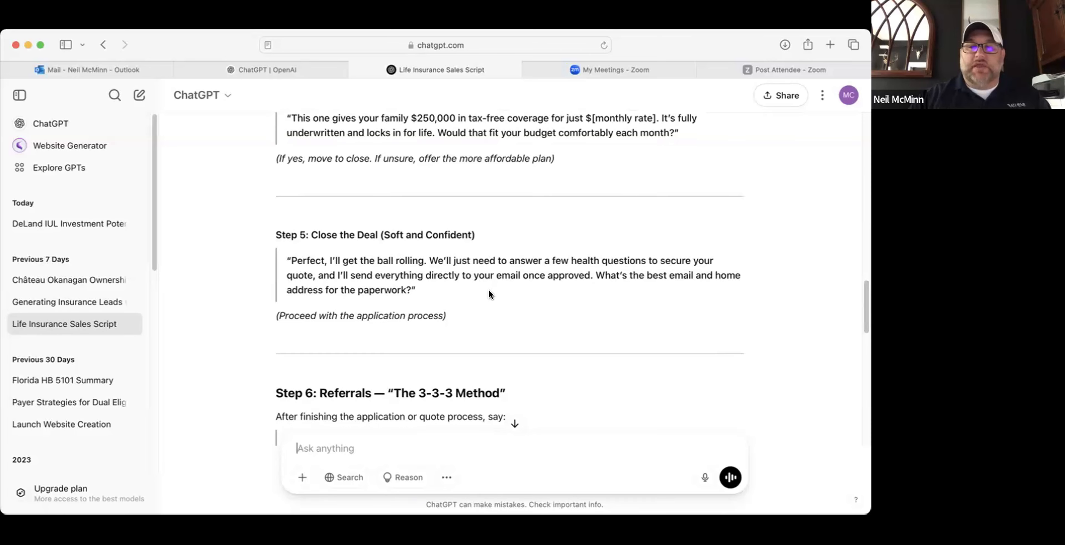
scroll(489, 291, "down", 1)
scroll(489, 291, "down", 5)
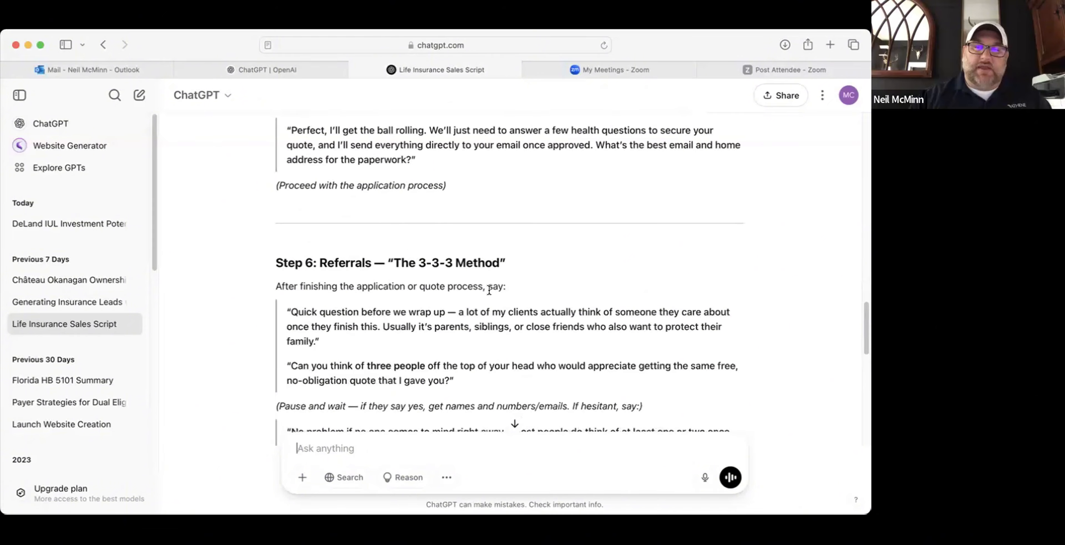
scroll(529, 265, "down", 1)
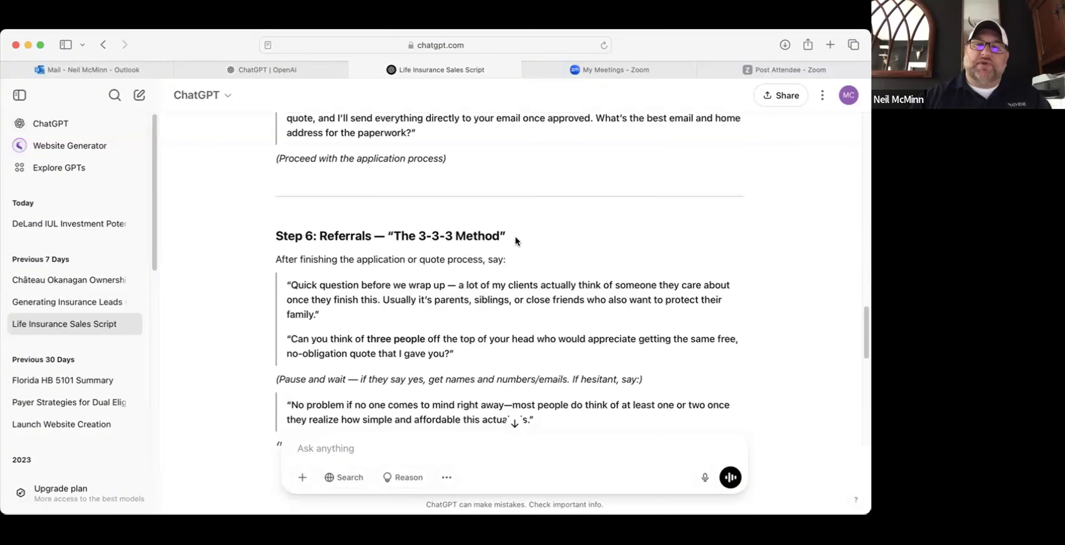
scroll(444, 243, "down", 3)
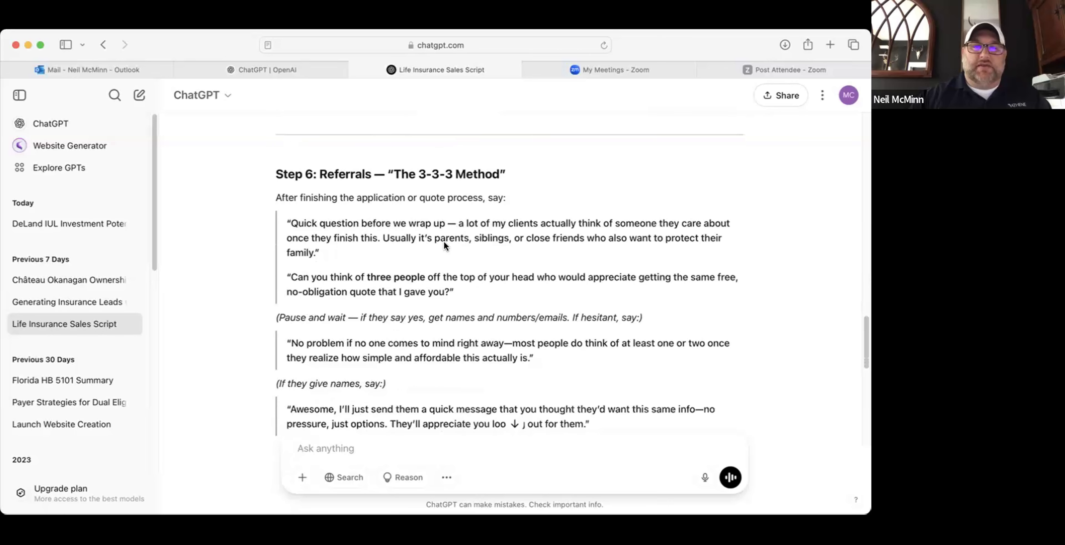
scroll(448, 244, "down", 1)
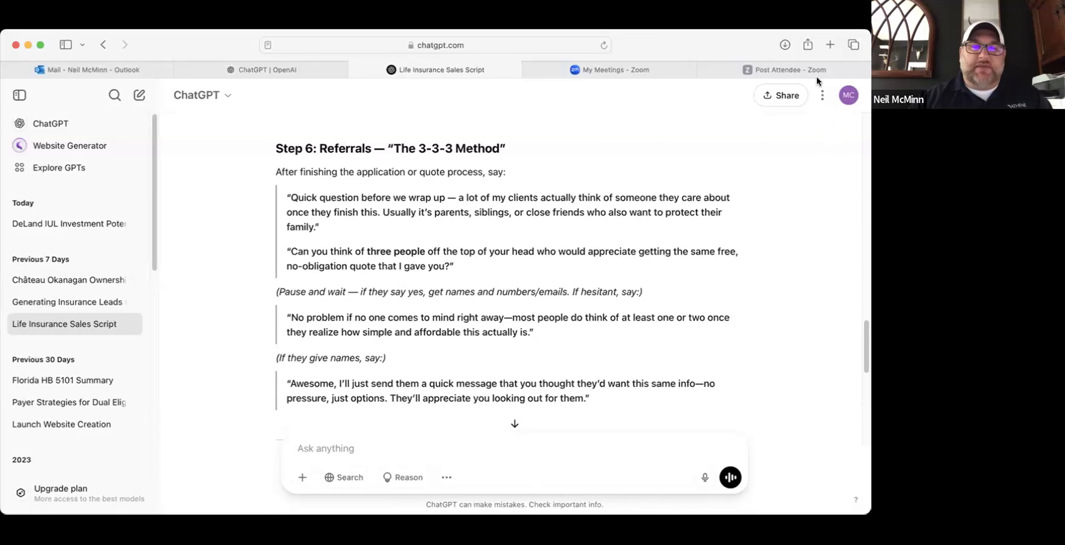
scroll(469, 299, "down", 5)
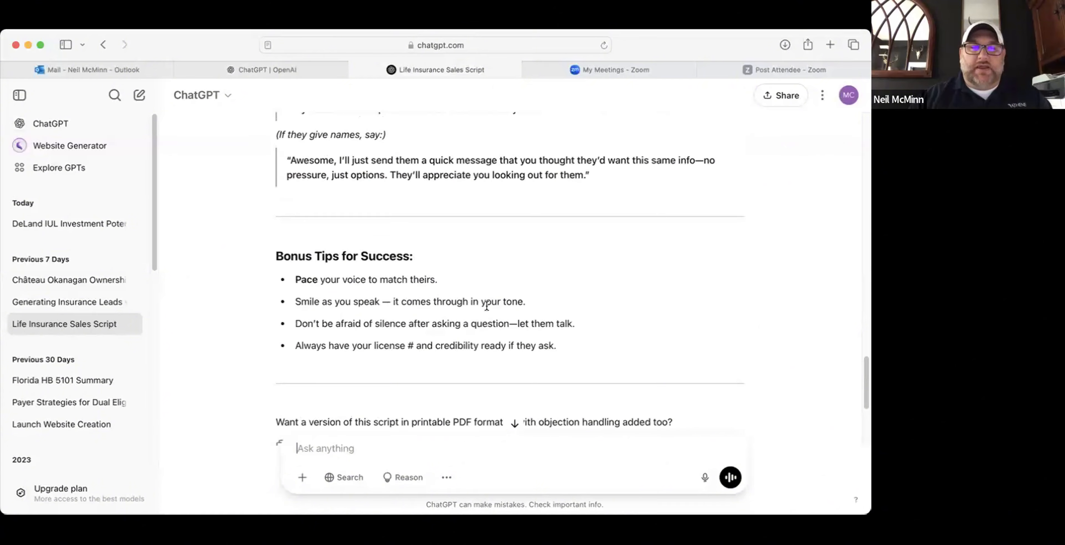
scroll(472, 295, "down", 1)
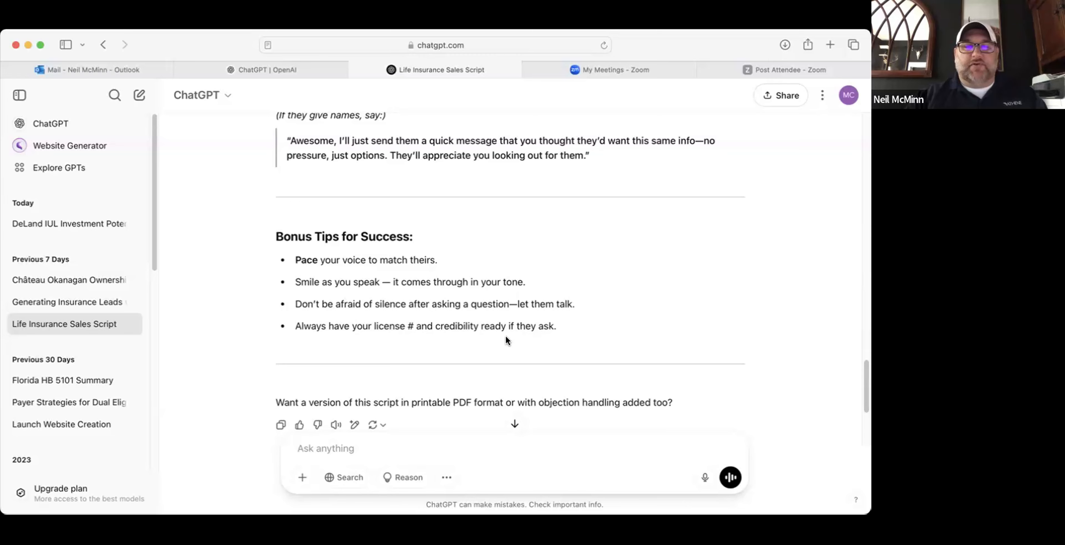
- Review the follow-up request for an editable PDF and a more aggressive script version, along with ChatGPT's reply
scroll(506, 335, "down", 1)
scroll(551, 324, "down", 3)
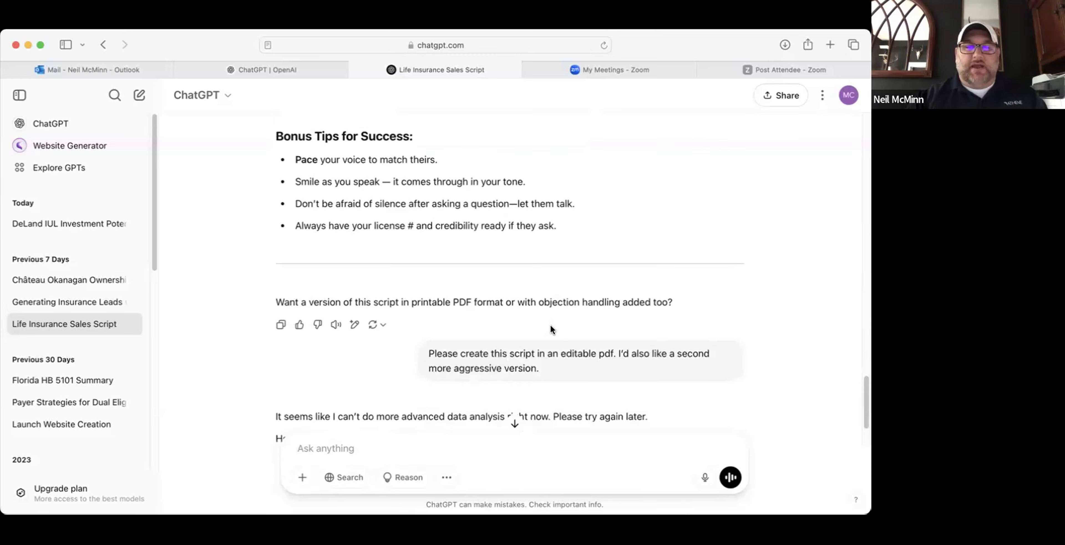
scroll(549, 324, "up", 1)
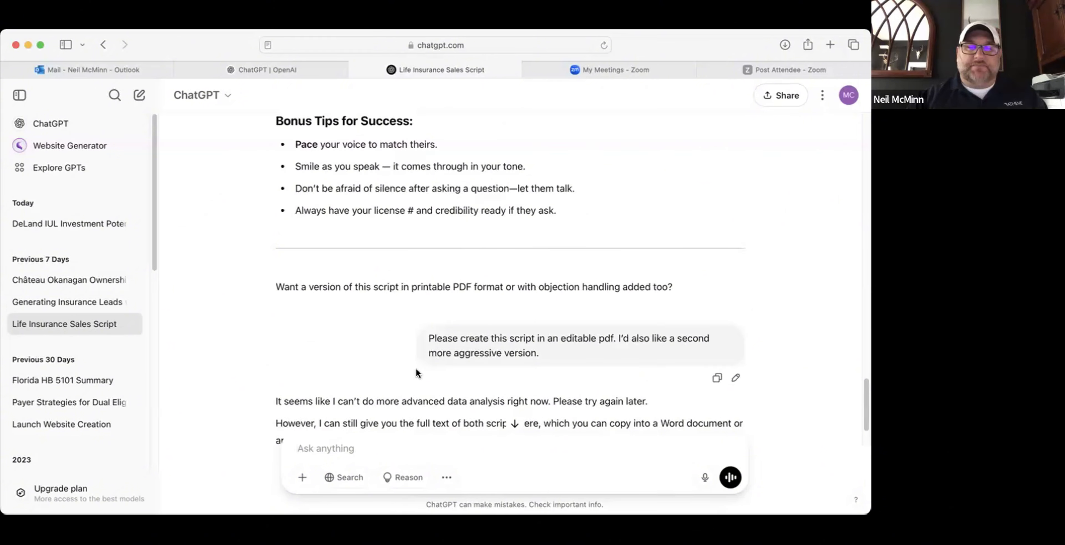
scroll(417, 367, "down", 1)
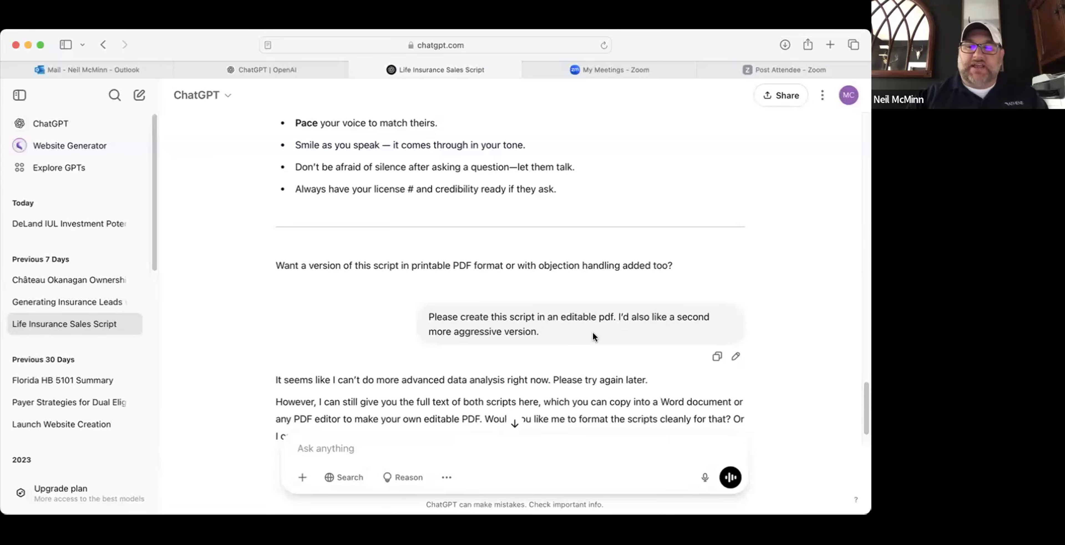
scroll(514, 333, "down", 1)
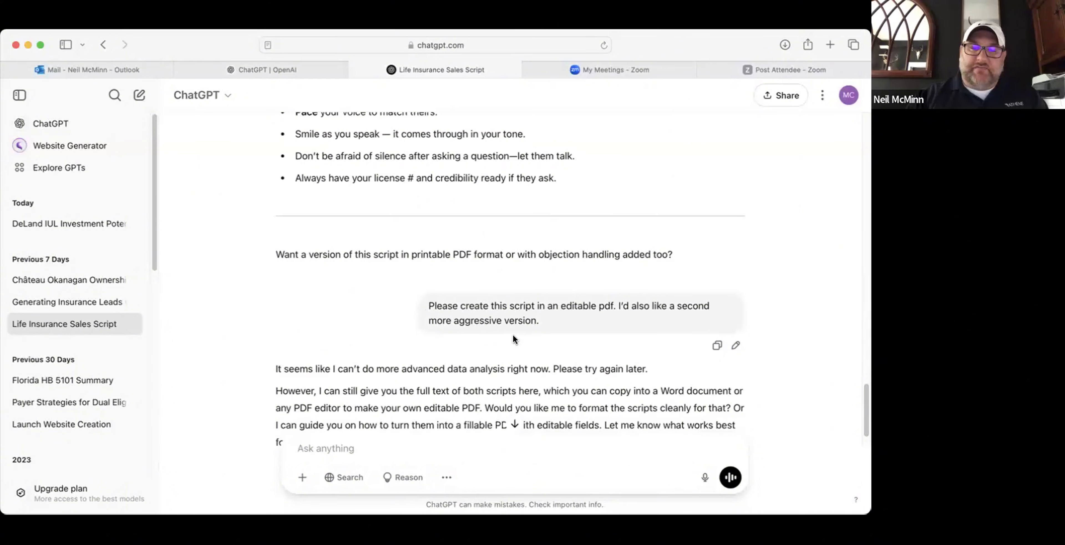
scroll(515, 331, "down", 3)
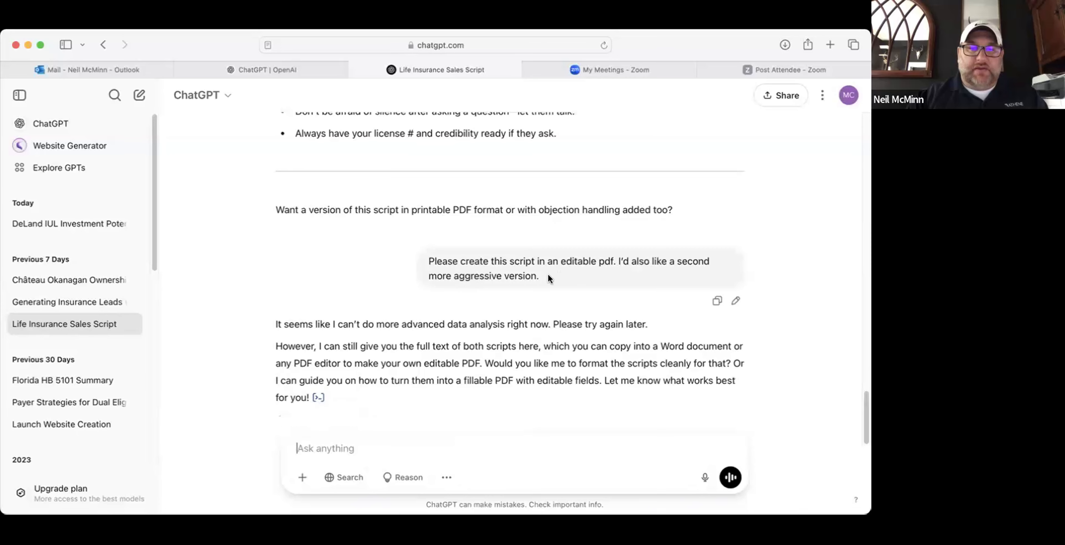
- Open the "Generating Insurance Leads" chat and read the advice on attracting leads with content and writing high-converting copy
left_click_drag(548, 274, 479, 261)
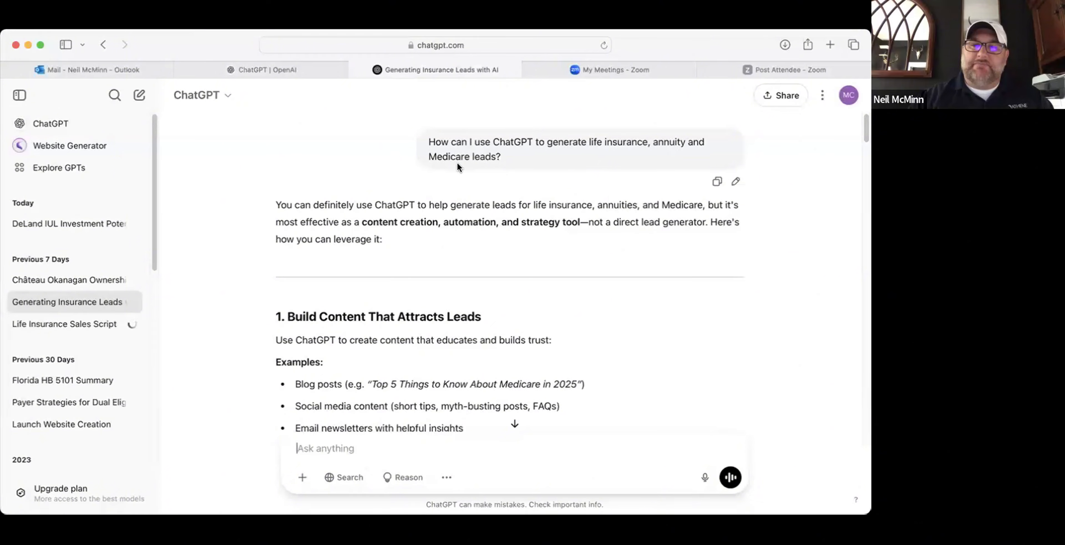
scroll(467, 182, "down", 5)
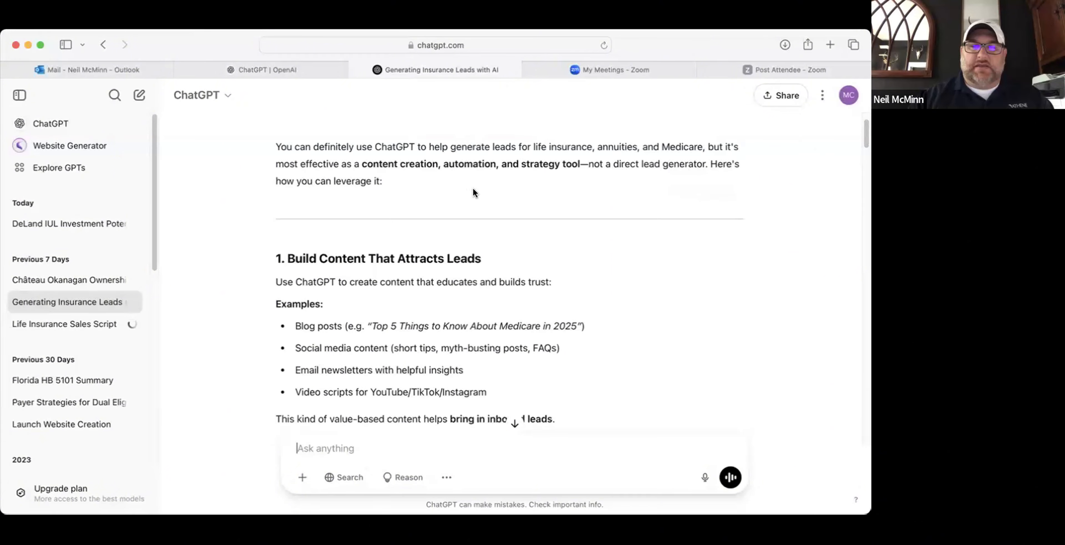
scroll(490, 197, "down", 1)
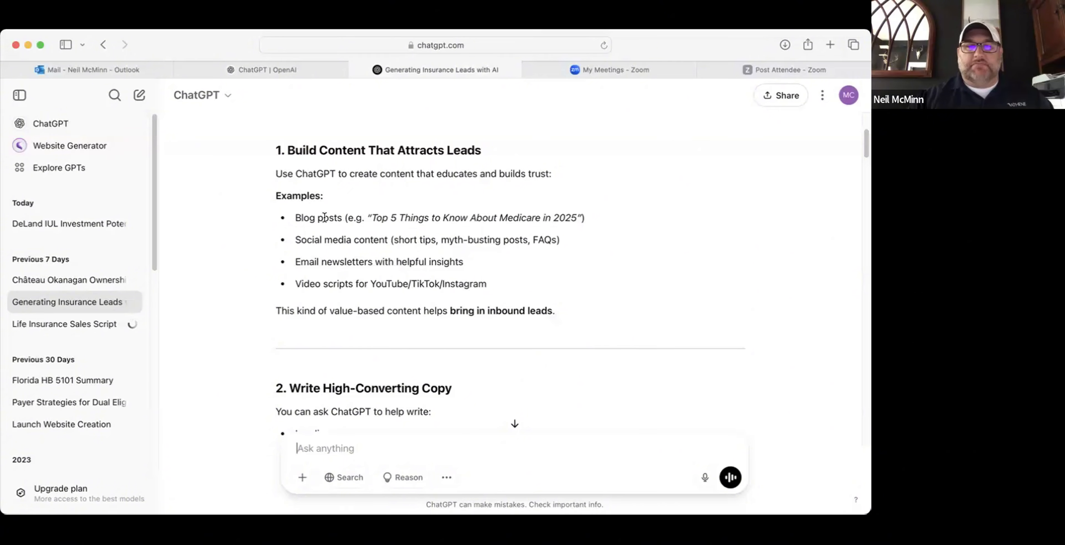
scroll(315, 297, "down", 2)
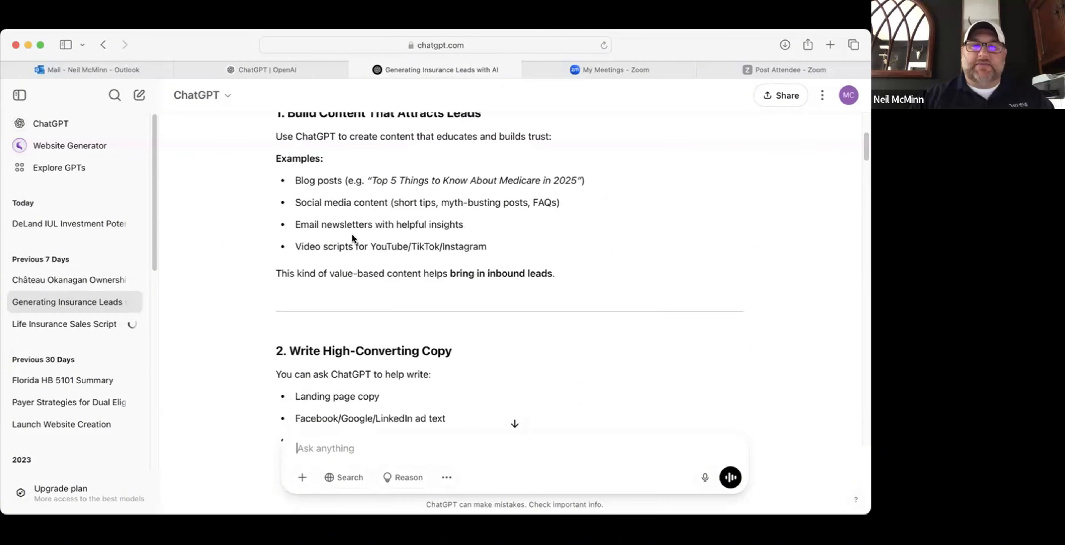
scroll(345, 251, "down", 2)
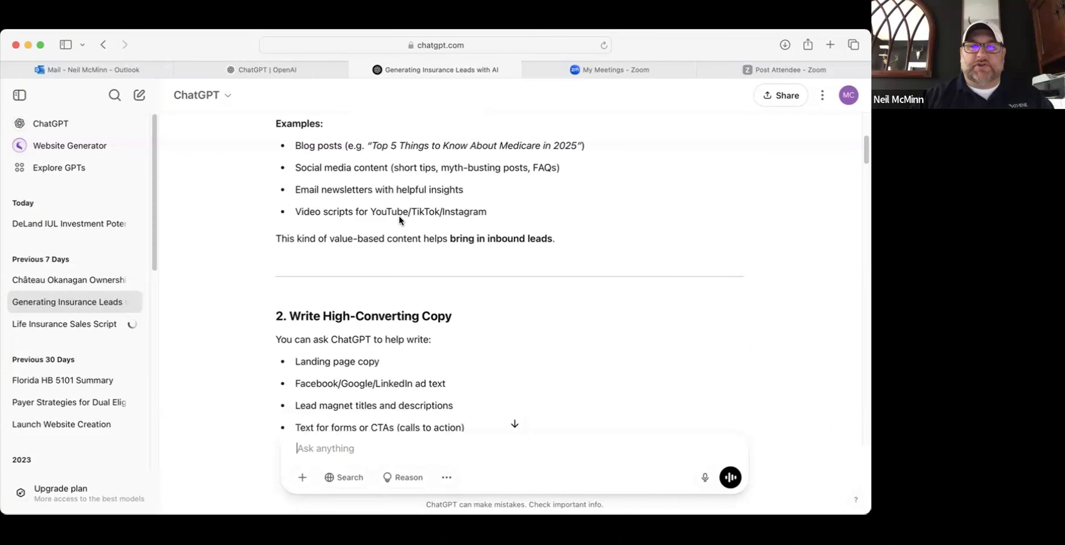
scroll(377, 280, "down", 1)
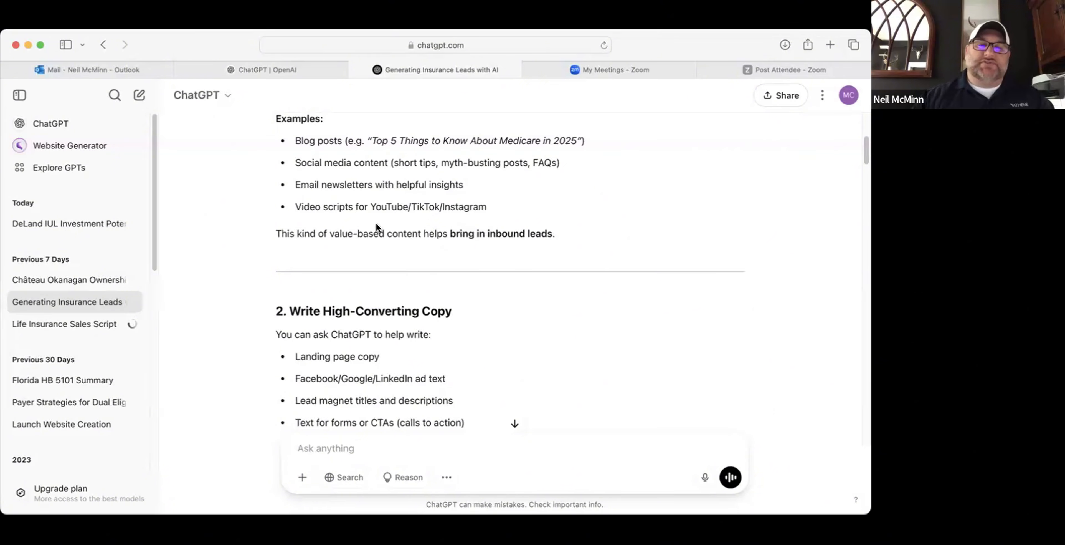
scroll(376, 226, "down", 3)
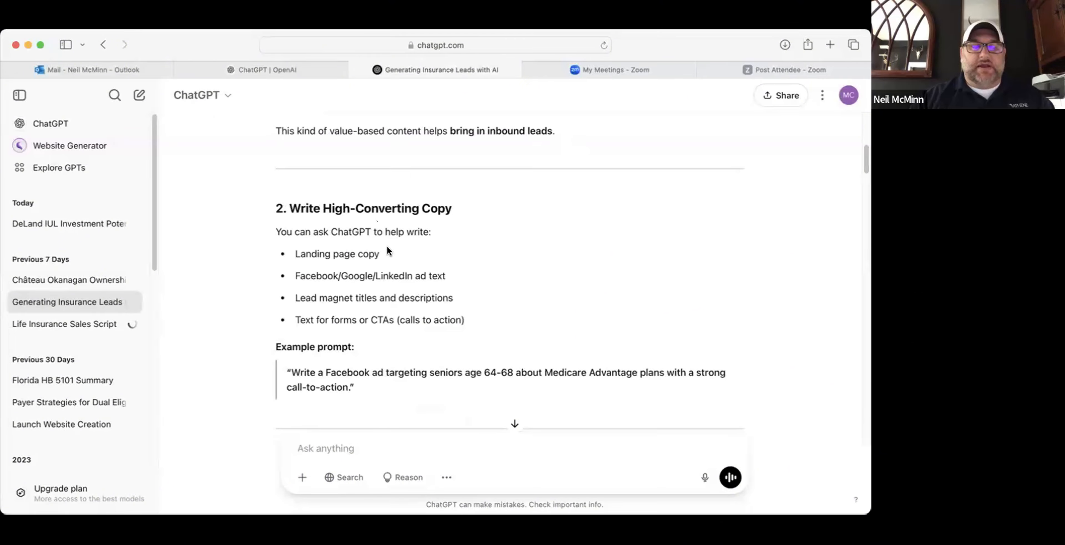
scroll(337, 243, "down", 1)
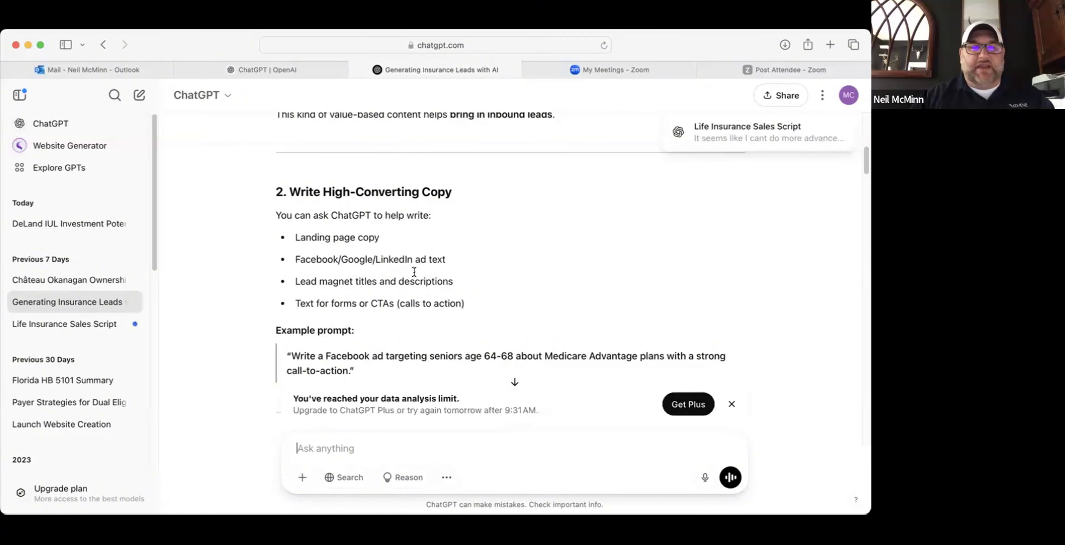
- Read the lead-generation advice on lead magnets, automated follow-up messaging, sales roleplay and niche targeting strategies
scroll(594, 355, "down", 5)
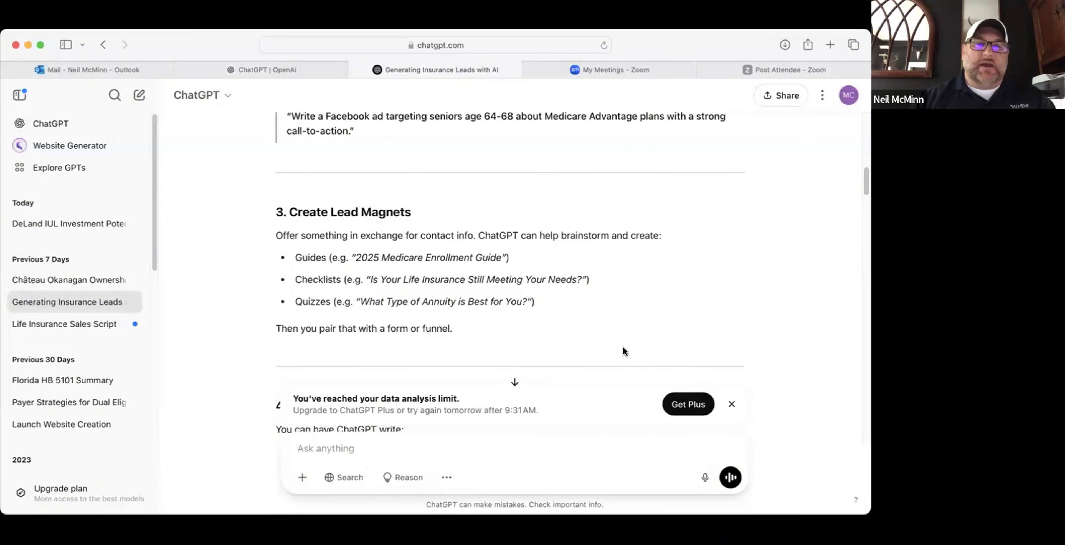
scroll(460, 351, "down", 2)
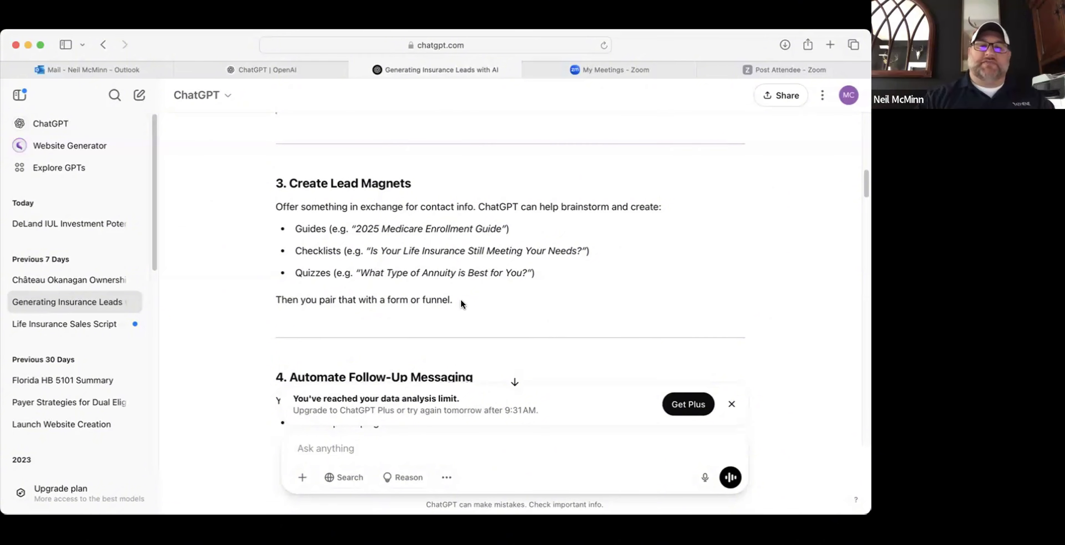
scroll(461, 299, "down", 5)
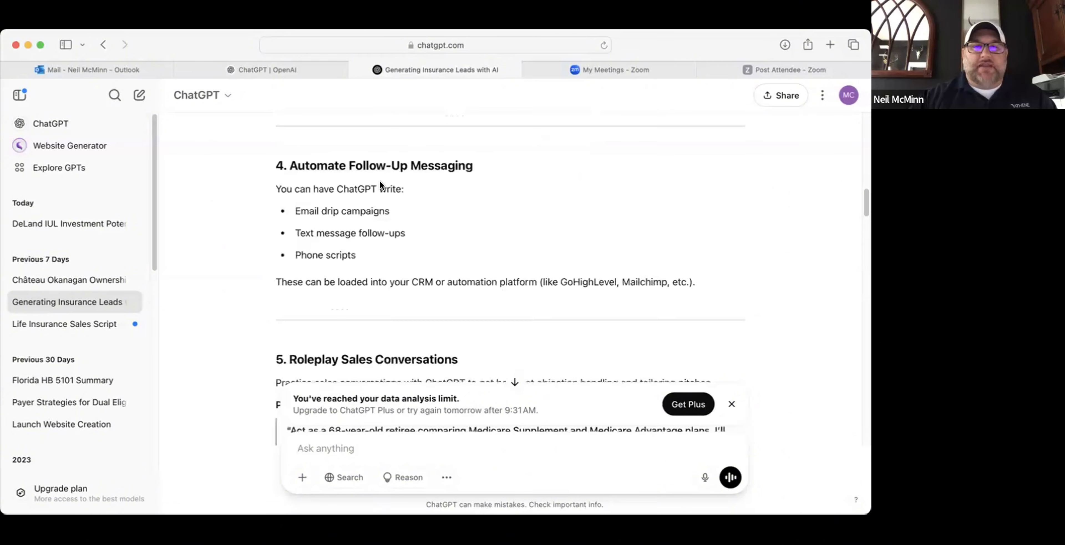
scroll(441, 207, "down", 6)
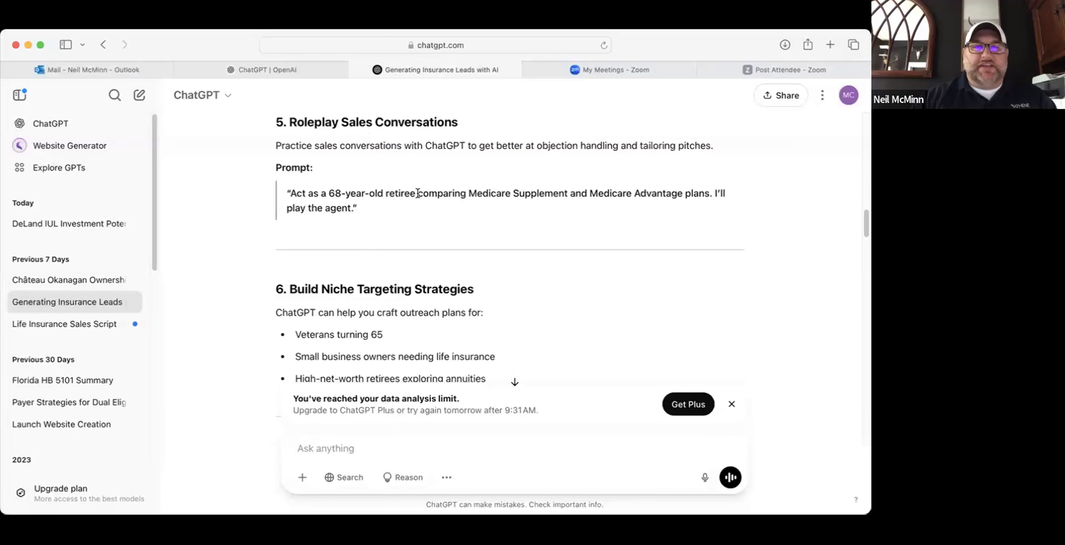
scroll(417, 193, "down", 3)
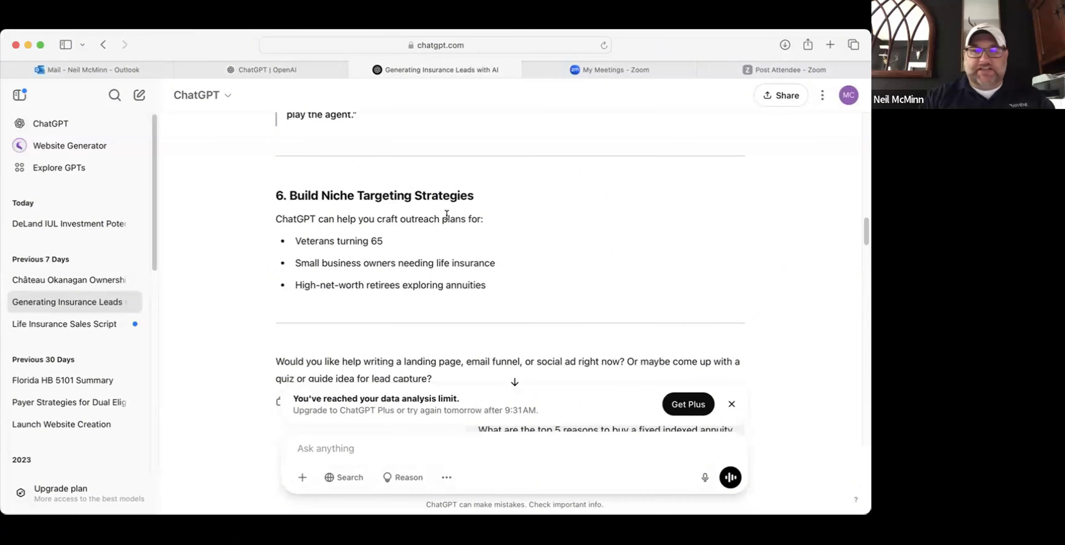
scroll(423, 224, "down", 3)
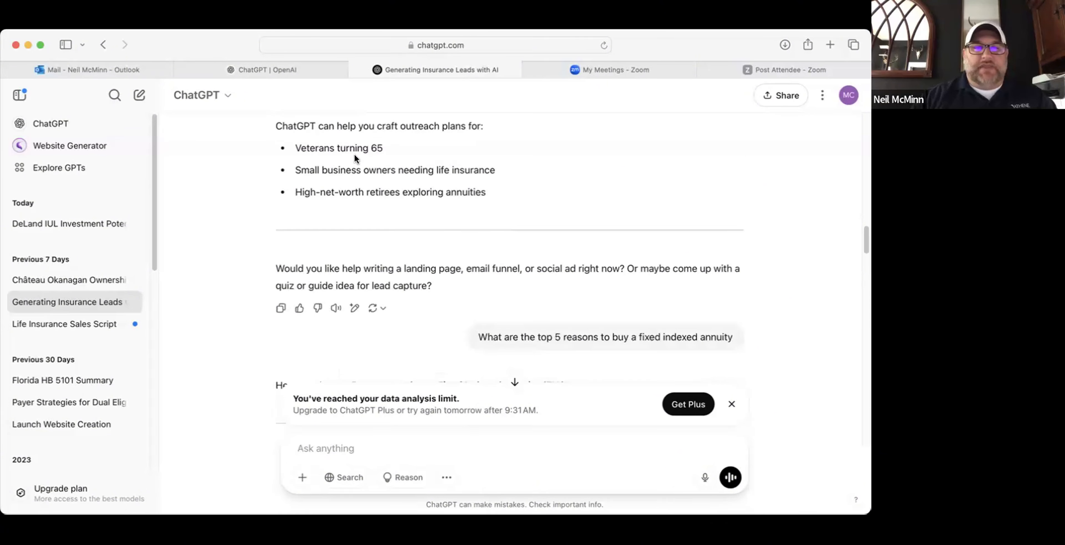
- Read the question on the top 5 reasons to buy a fixed indexed annuity and ChatGPT's list of reasons
scroll(542, 247, "down", 2)
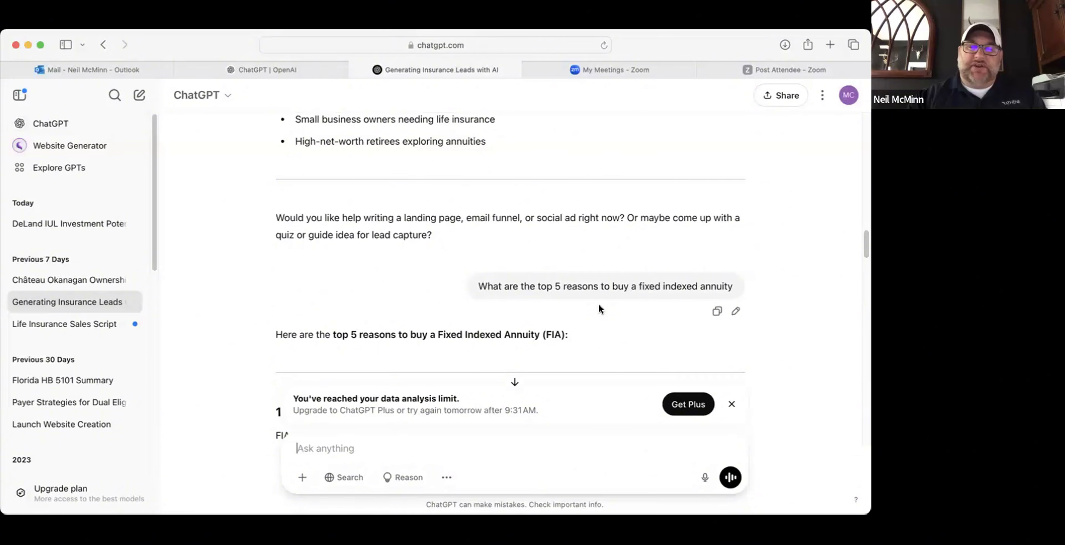
scroll(600, 309, "down", 10)
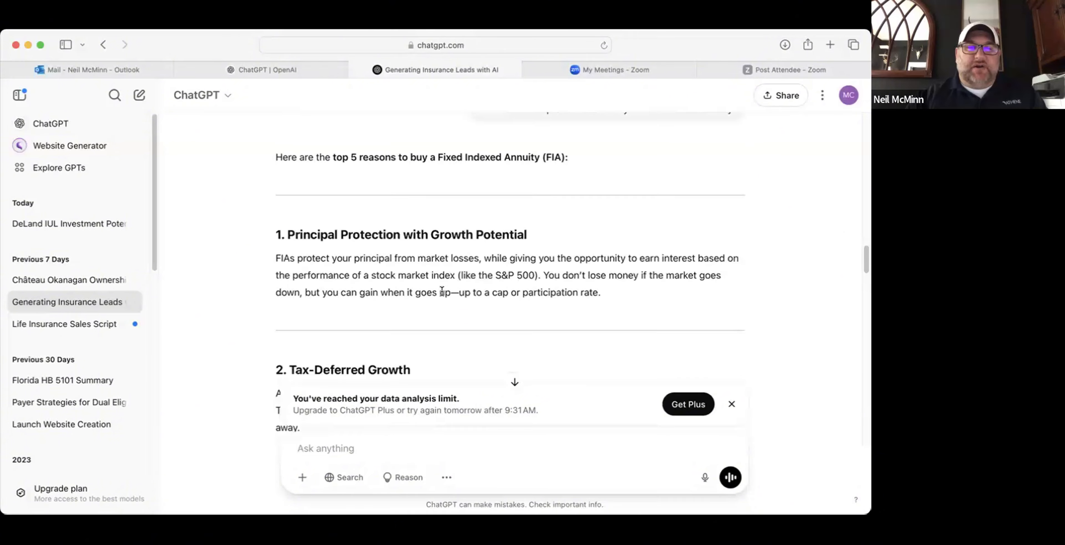
scroll(558, 305, "down", 10)
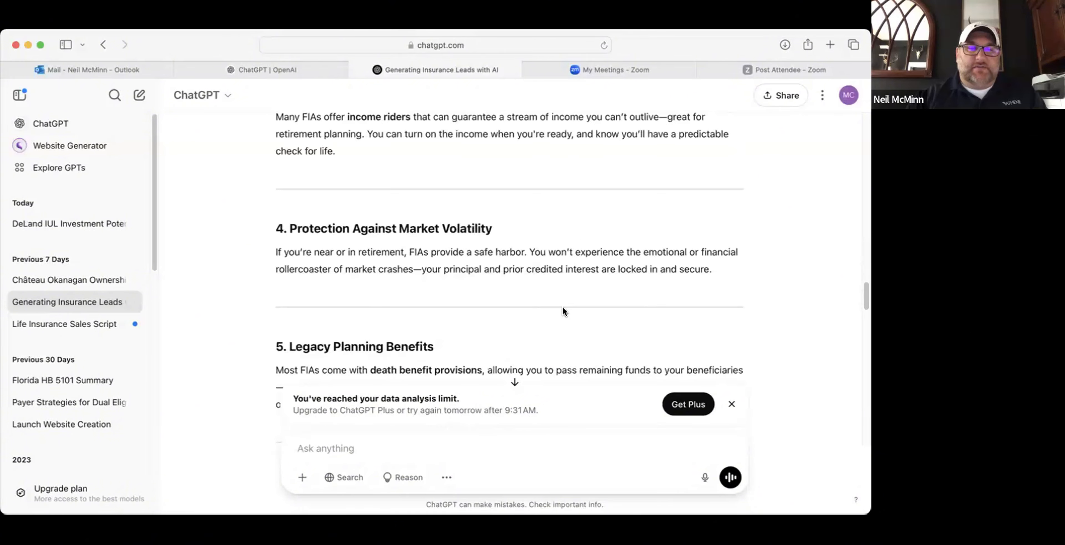
scroll(562, 305, "down", 10)
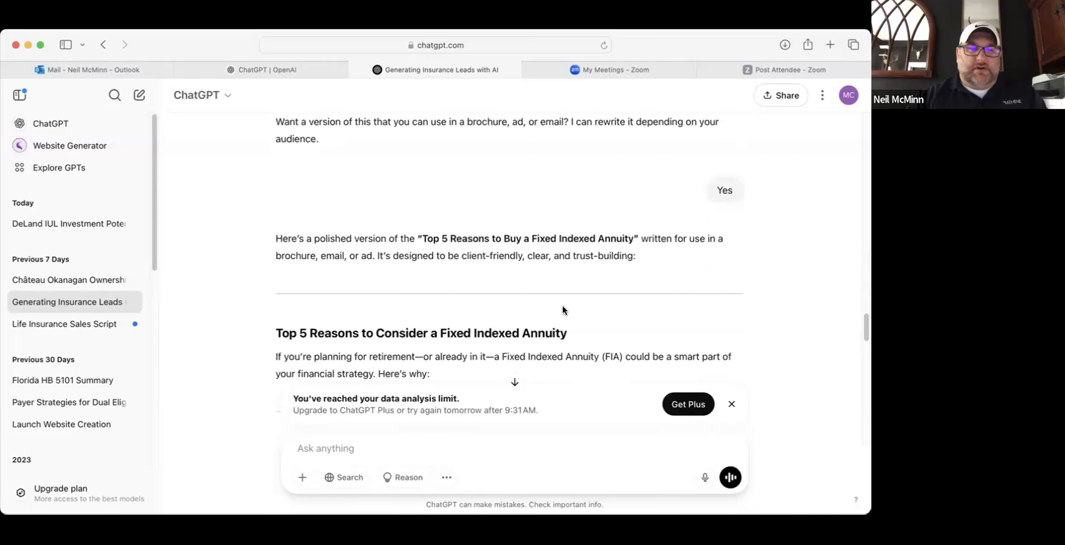
- Read the polished, client-friendly version of the fixed indexed annuity reasons written for a brochure, email or ad
scroll(563, 306, "down", 3)
scroll(487, 286, "down", 1)
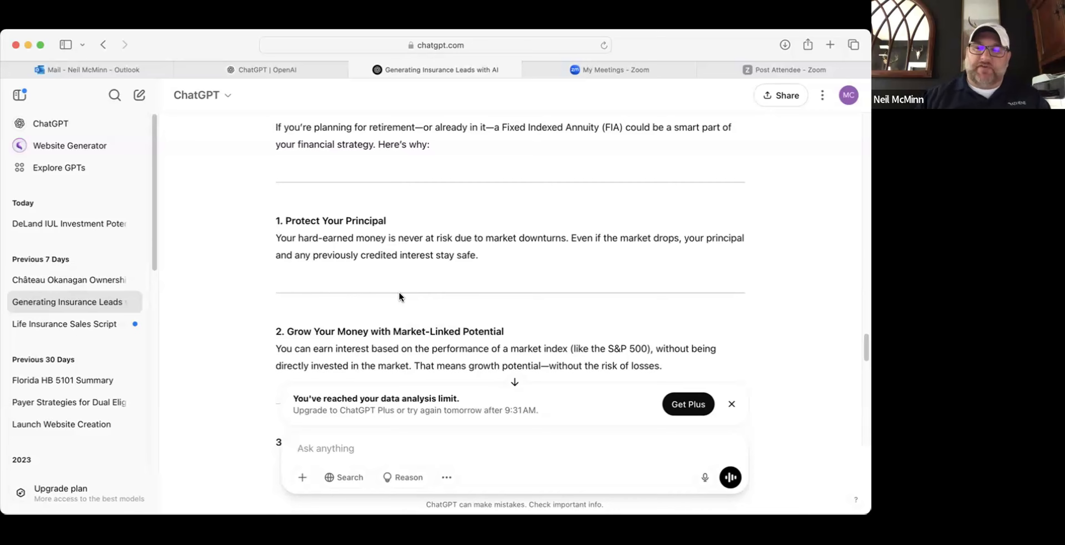
scroll(388, 309, "down", 15)
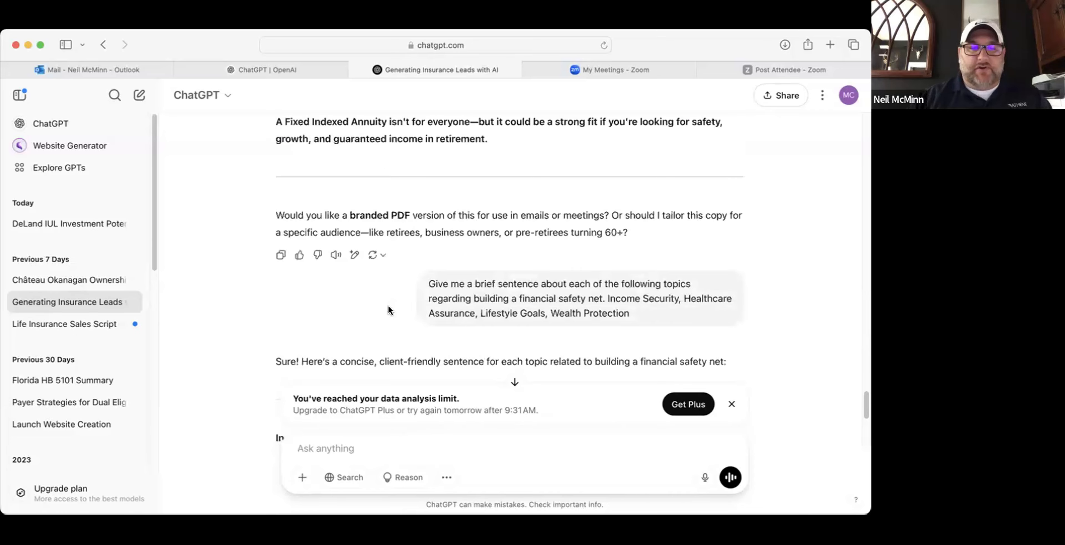
- Review the financial safety net prompt and its brief sentences on income security, healthcare assurance, lifestyle goals and wealth protection
scroll(388, 309, "down", 3)
scroll(512, 304, "up", 4)
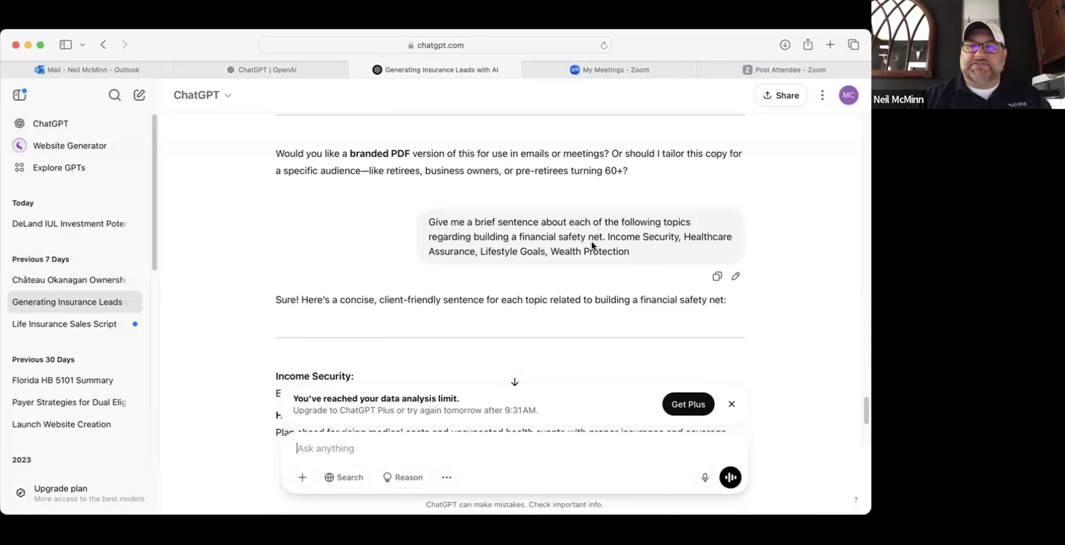
scroll(539, 264, "down", 1)
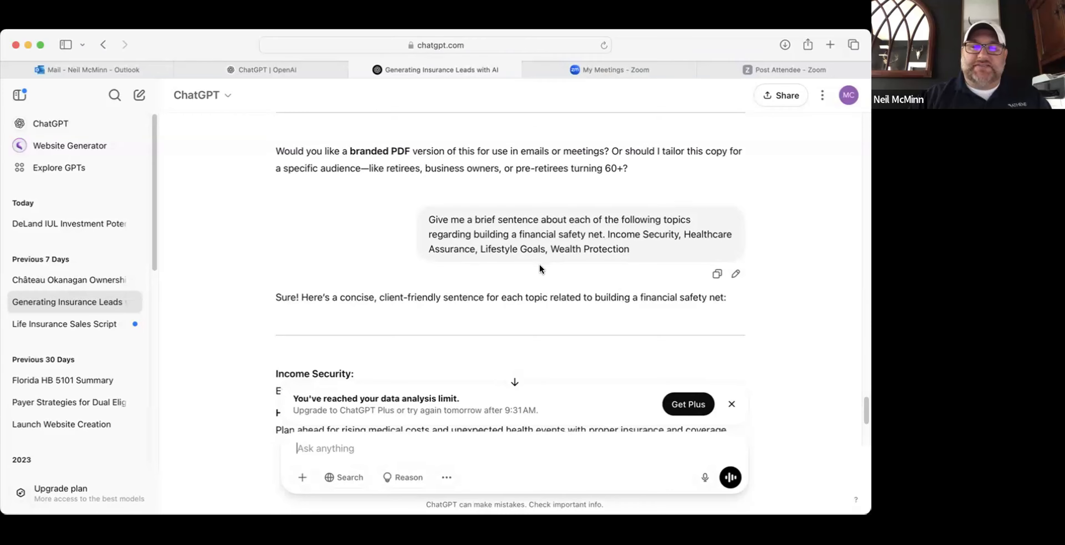
scroll(539, 268, "down", 5)
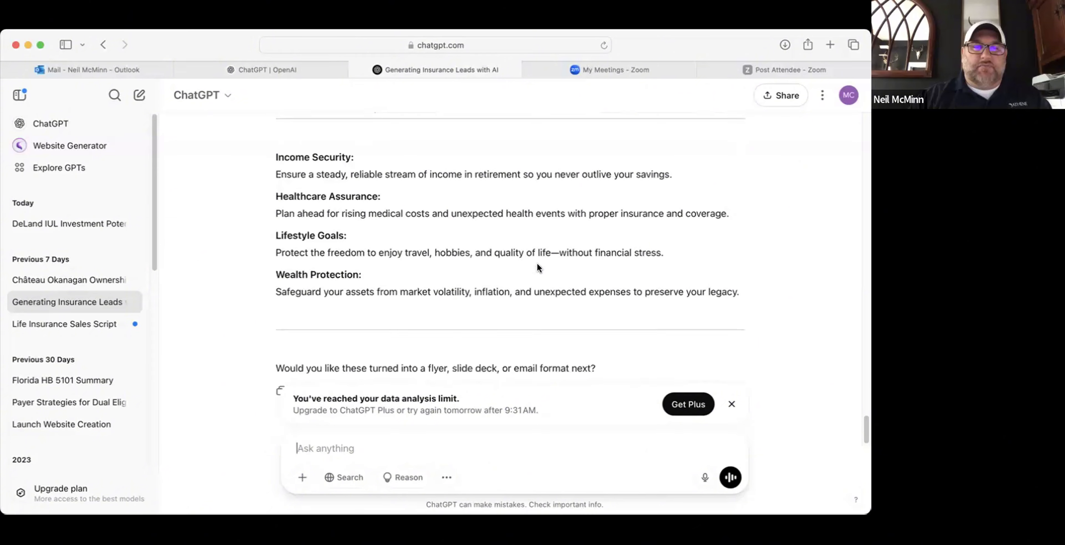
scroll(539, 268, "down", 1)
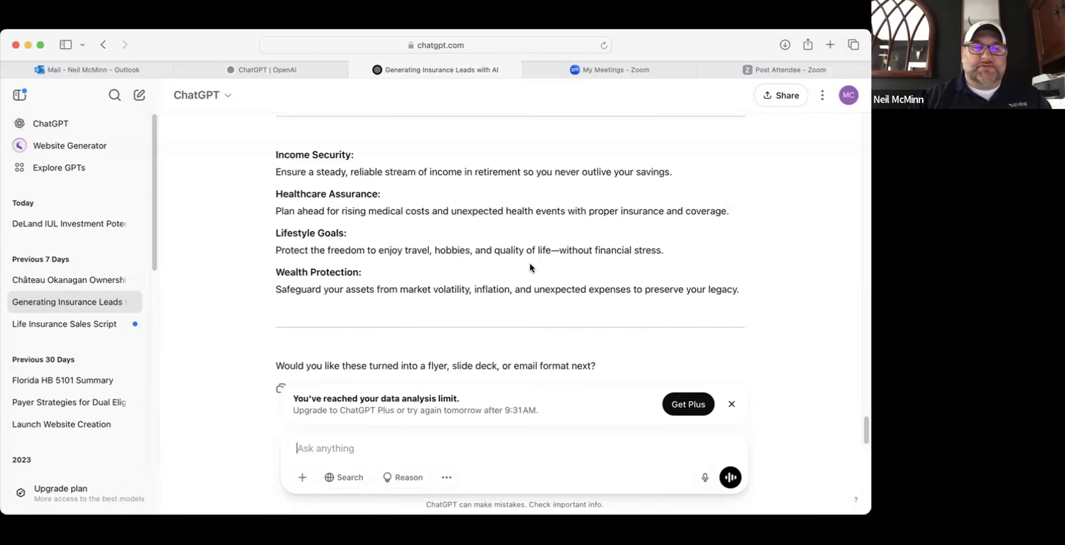
scroll(247, 267, "up", 2)
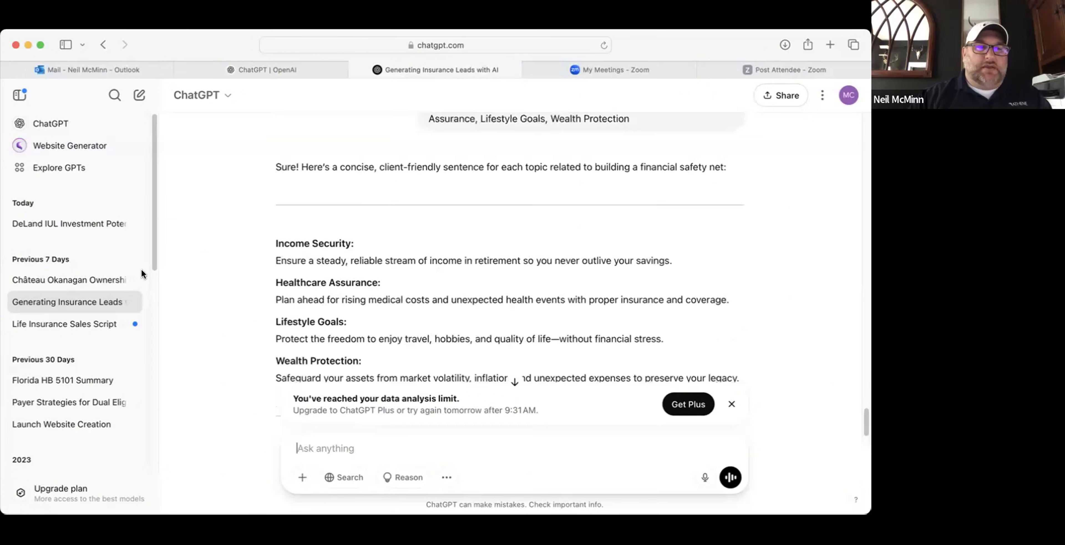
- Open the "DeLand IUL Investment Potential" chat and read the answer about residents aged 35-50 as indexed universal life candidates
left_click(69, 224)
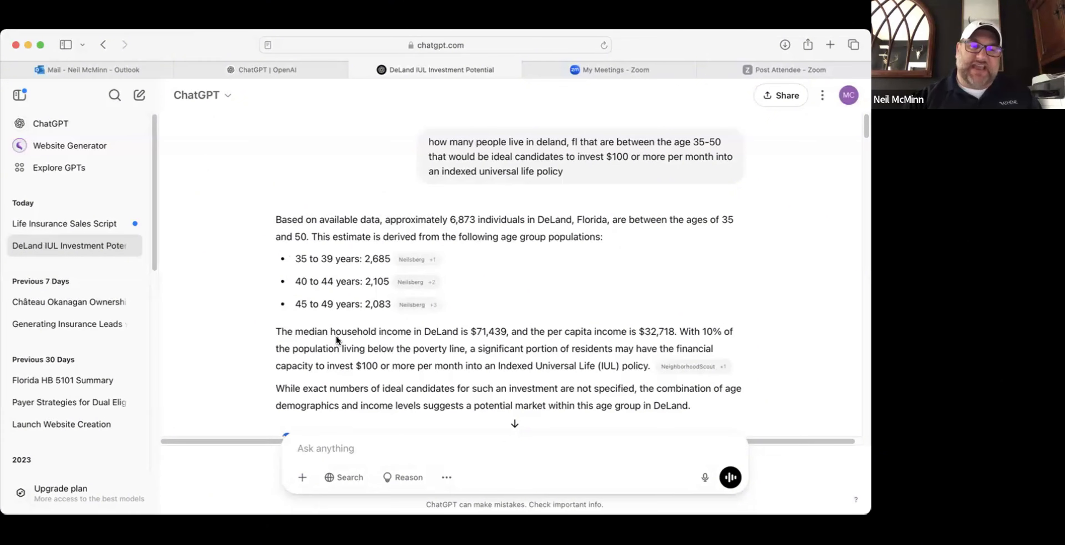
scroll(353, 338, "down", 2)
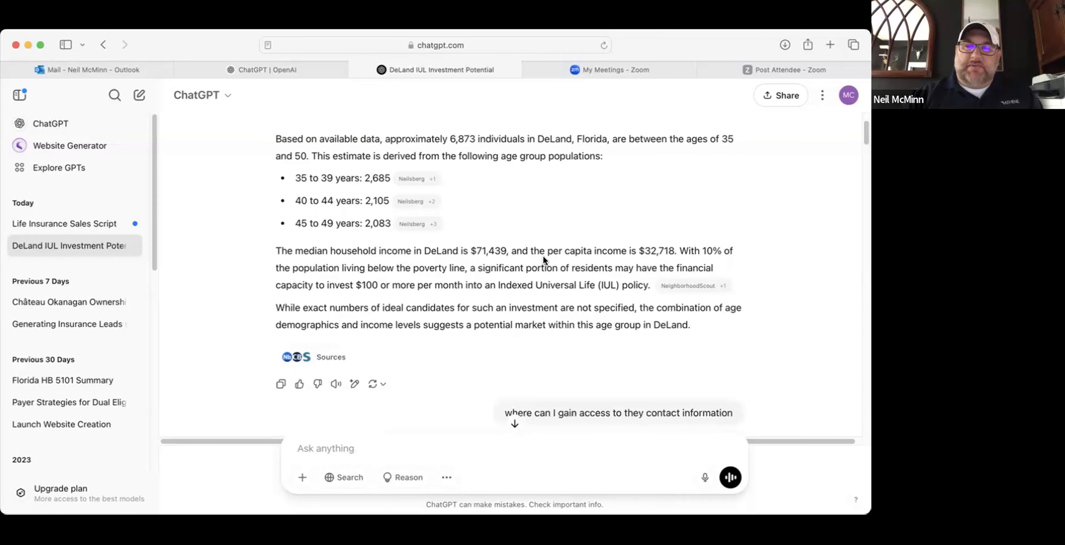
scroll(543, 254, "down", 1)
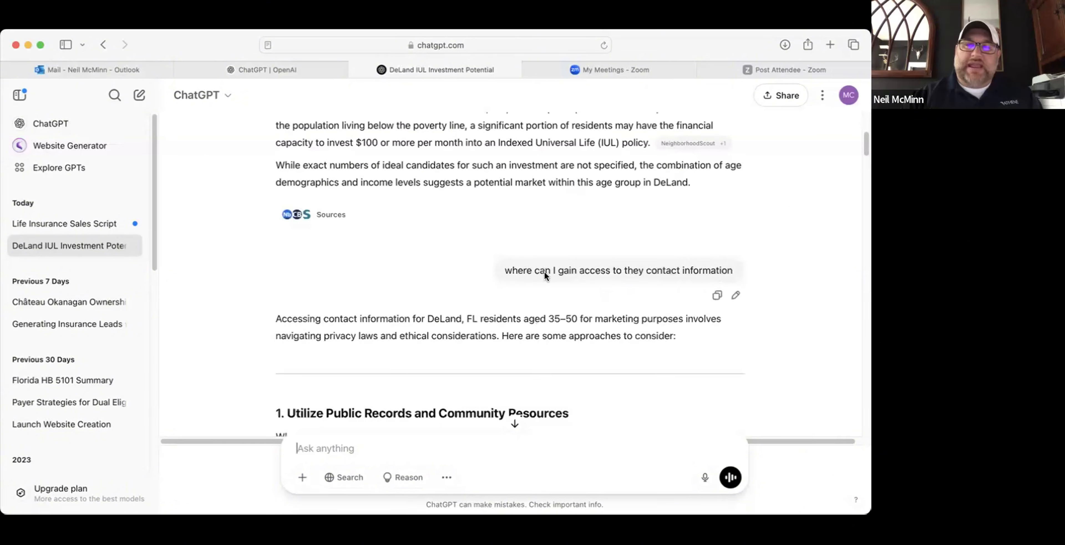
- Read the suggested ways to reach DeLand residents, from public records and local events to digital marketing, data providers and ethical considerations
scroll(576, 311, "down", 10)
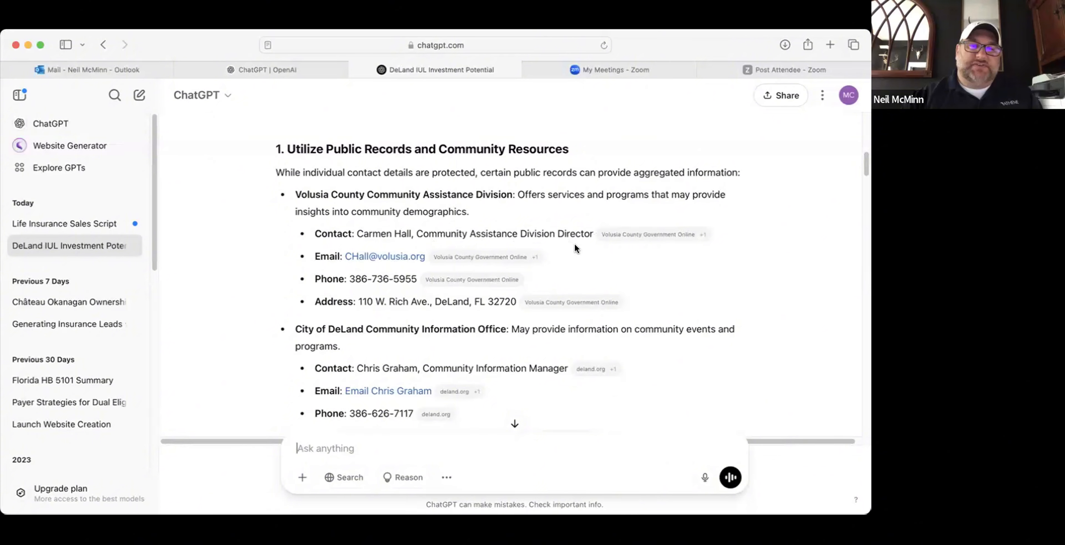
scroll(574, 247, "down", 3)
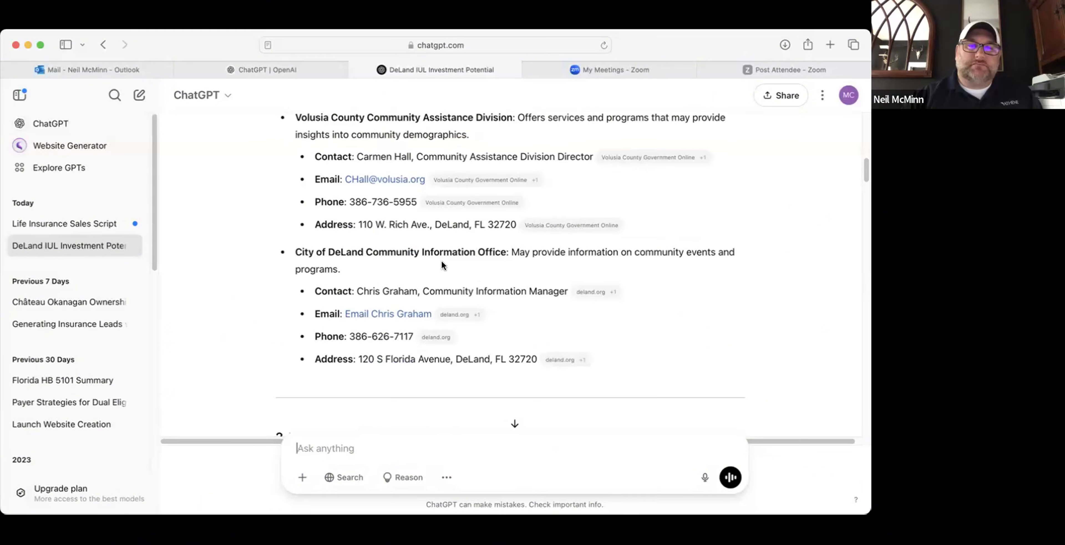
scroll(423, 267, "down", 6)
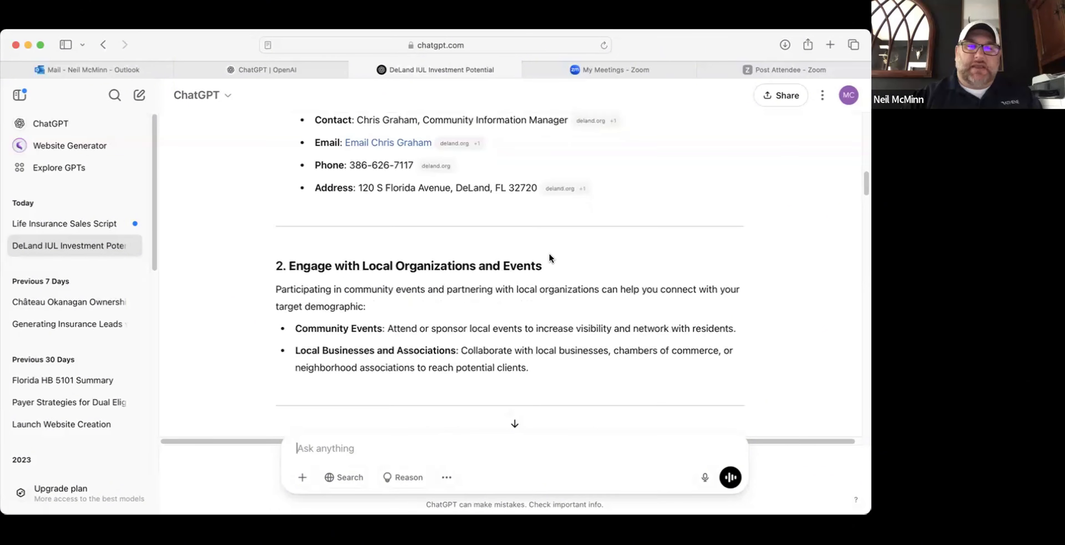
scroll(477, 276, "down", 12)
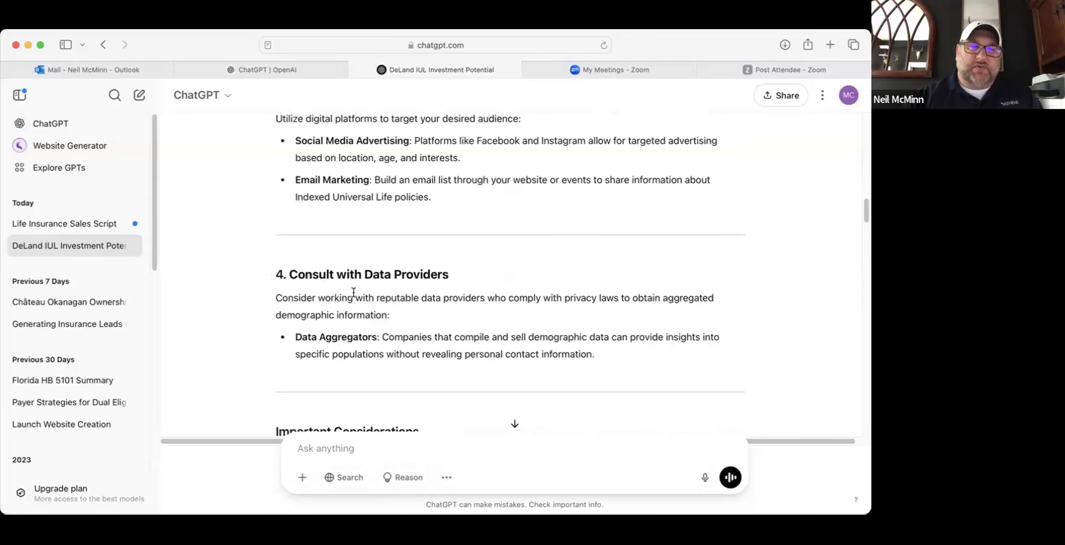
scroll(354, 292, "up", 3)
scroll(446, 242, "down", 12)
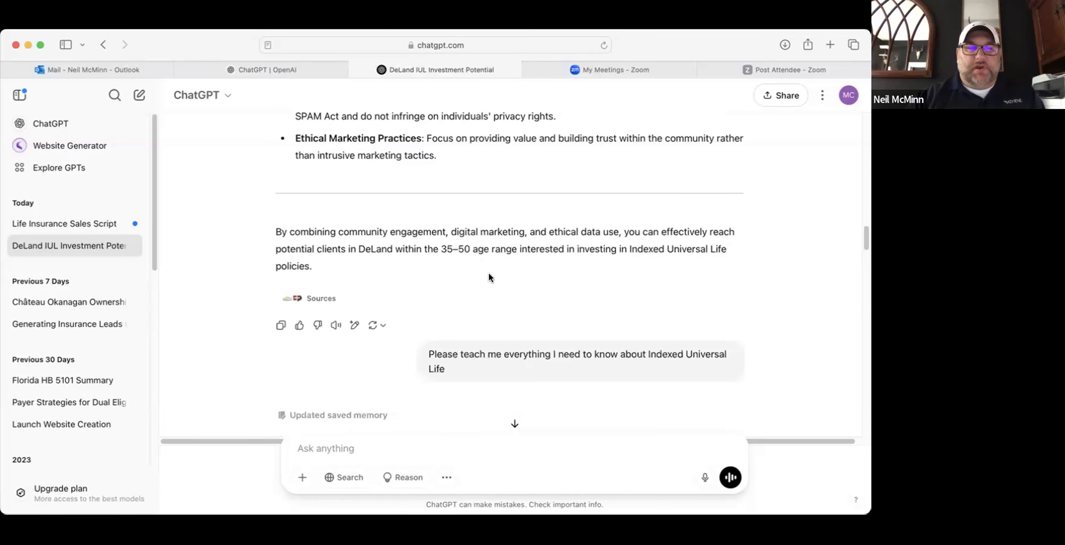